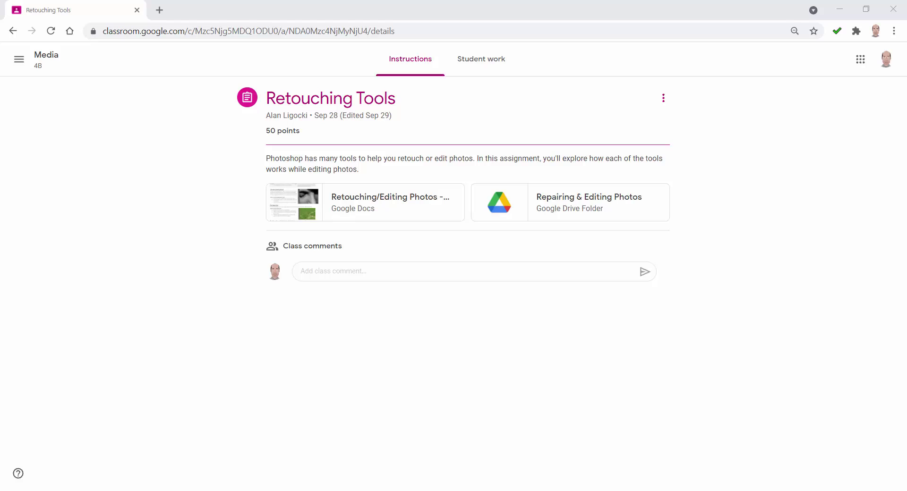
Step: Switch to Photoshop, bring up b&w freckles.jpg fitted to the window, and activate the Spot Healing Brush Tool
key("alt+Tab")
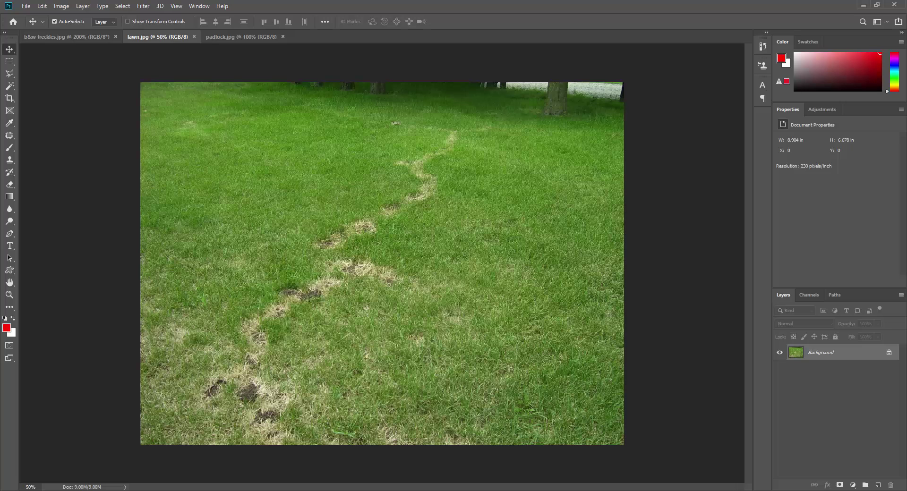
left_click(69, 36)
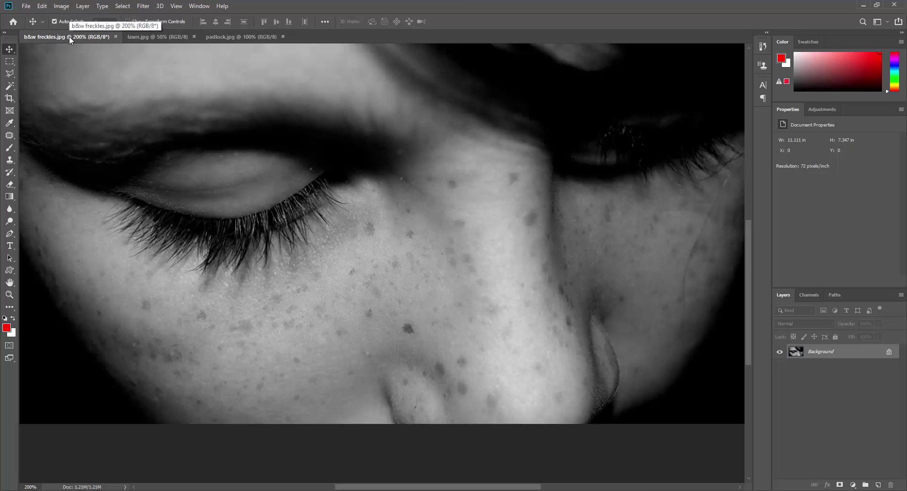
key("ctrl+0")
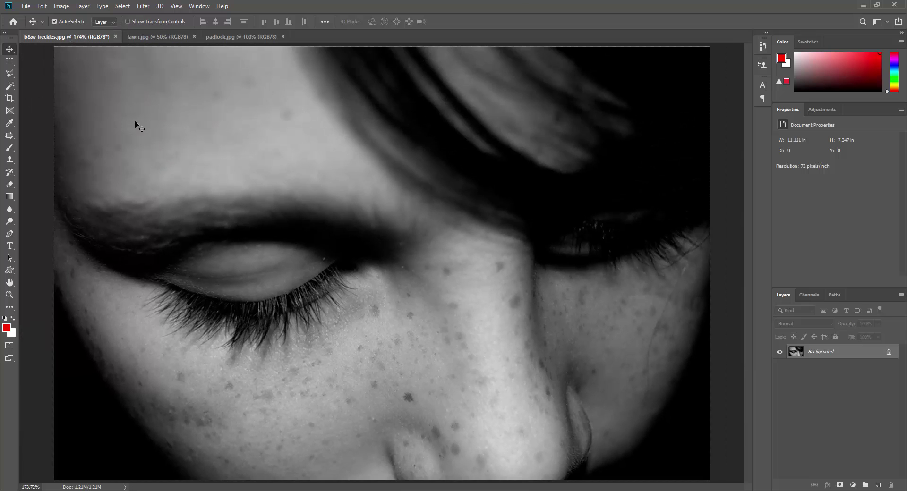
left_click_drag(10, 135, 33, 135)
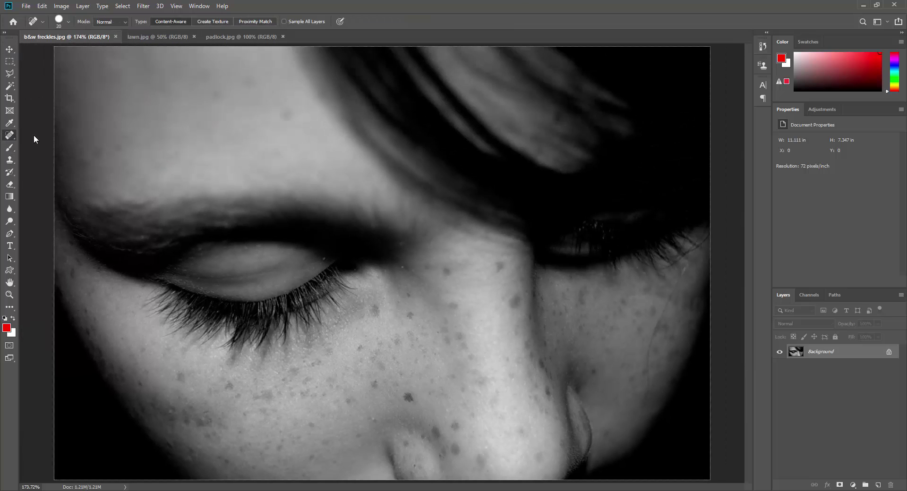
right_click(9, 133)
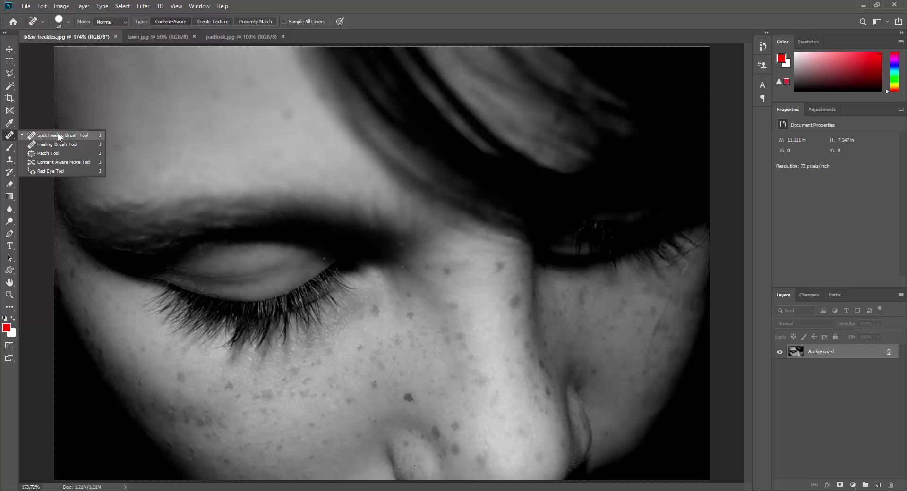
left_click(44, 135)
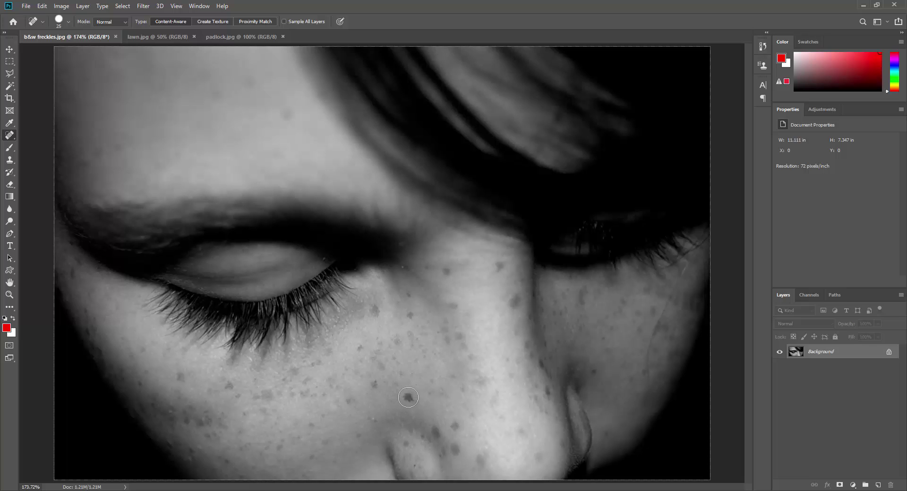
Step: Spot-heal freckles on the cheek and nose, and brush beneath the inner corner of the fully visible closed eye
left_click(408, 397)
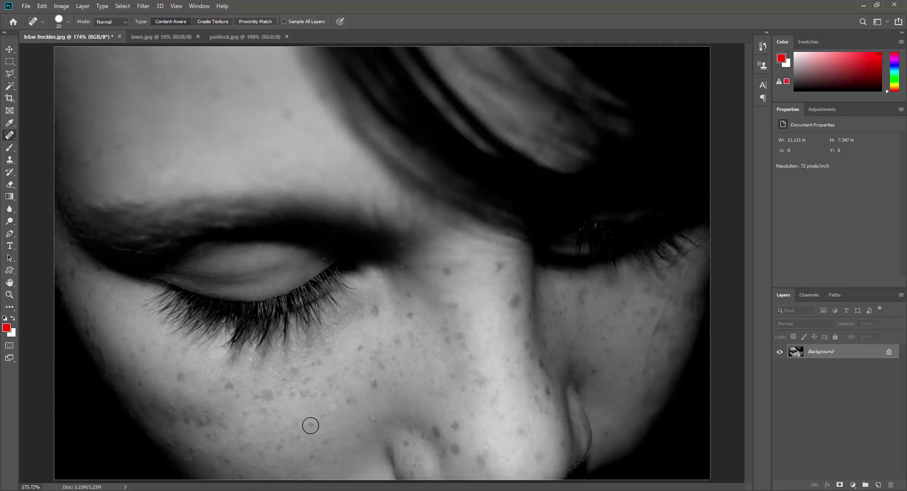
left_click(312, 425)
left_click_drag(326, 436, 322, 439)
left_click(373, 423)
left_click_drag(326, 398, 358, 399)
left_click_drag(472, 414, 467, 422)
left_click(454, 425)
mouse_move(405, 266)
left_mouse_down()
mouse_move(413, 327)
mouse_move(403, 281)
mouse_move(385, 310)
mouse_move(370, 314)
mouse_move(380, 300)
mouse_move(366, 302)
mouse_move(394, 295)
mouse_move(342, 304)
mouse_move(324, 284)
mouse_move(249, 293)
mouse_move(371, 298)
left_mouse_up()
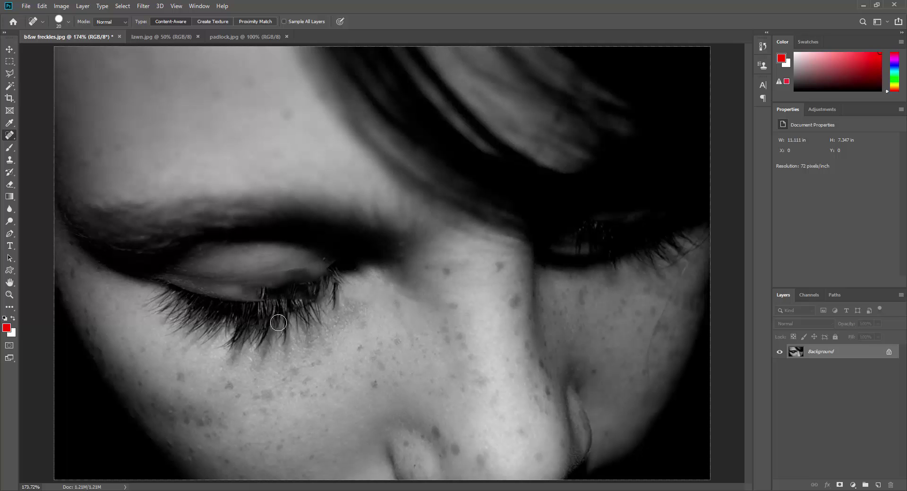
Step: Restore the damaged eyelid and eyelashes with the History Brush at size 150
left_click(10, 173)
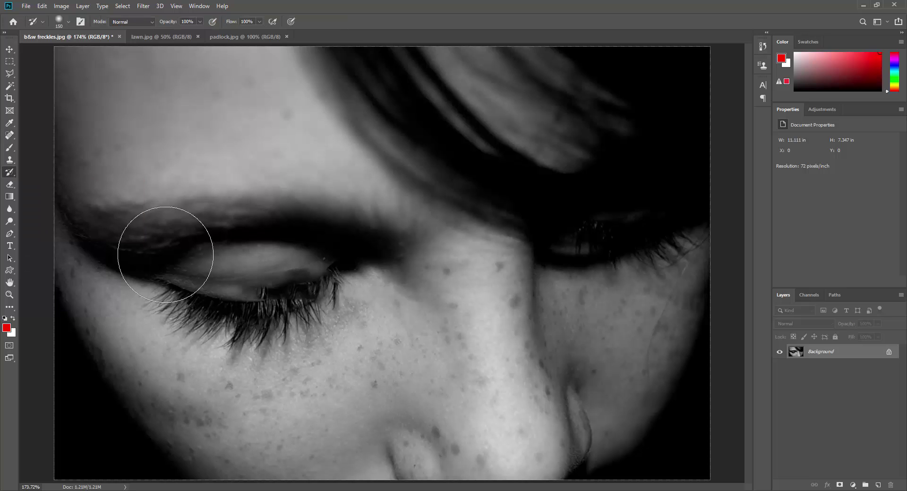
mouse_move(290, 282)
left_mouse_down()
mouse_move(233, 293)
mouse_move(285, 289)
mouse_move(287, 301)
mouse_move(239, 289)
mouse_move(304, 262)
mouse_move(263, 284)
left_mouse_up()
left_click(9, 49)
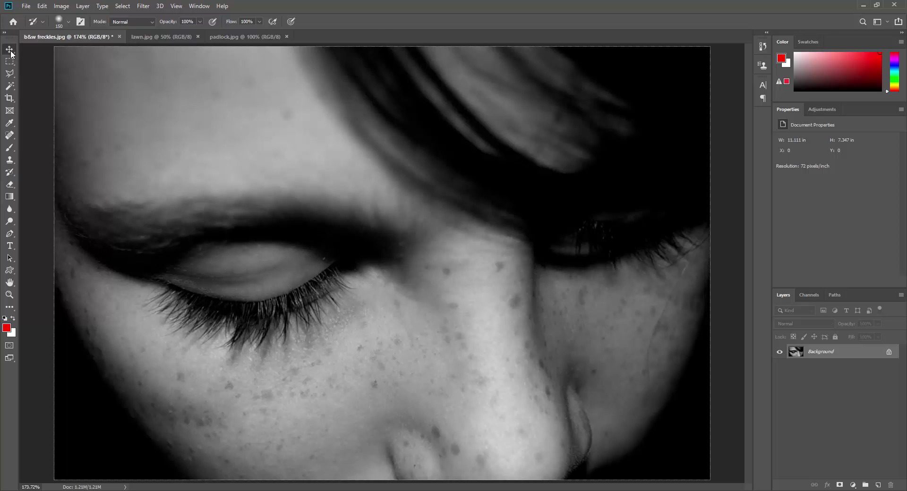
Step: Review the image's recorded history states, from the original snapshot to the latest History Brush entry
left_click(762, 47)
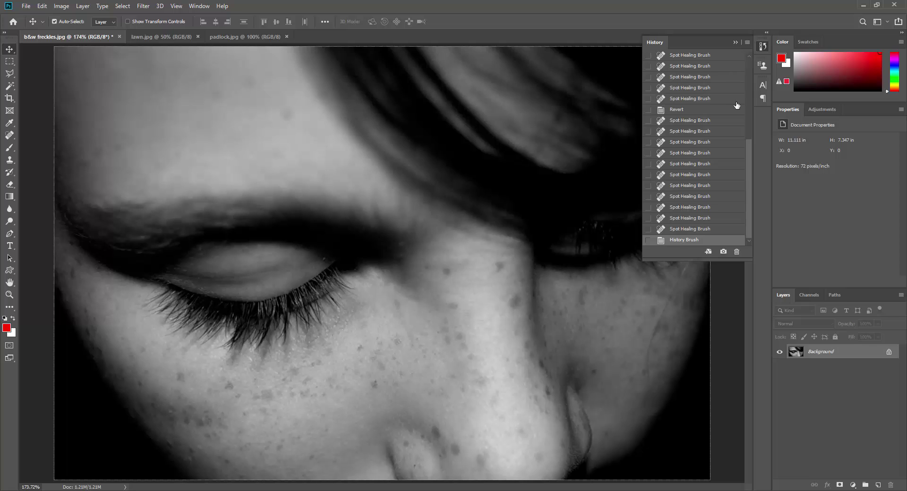
scroll(737, 105, "up", 5)
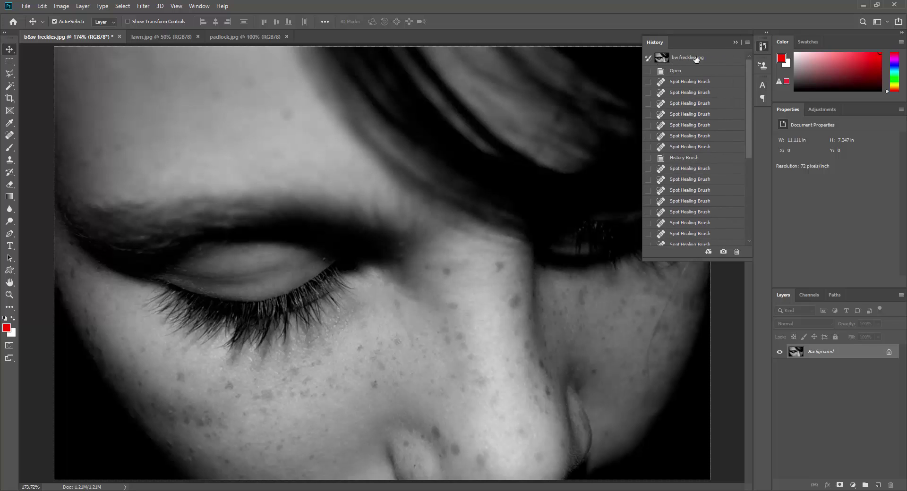
scroll(693, 99, "down", 5)
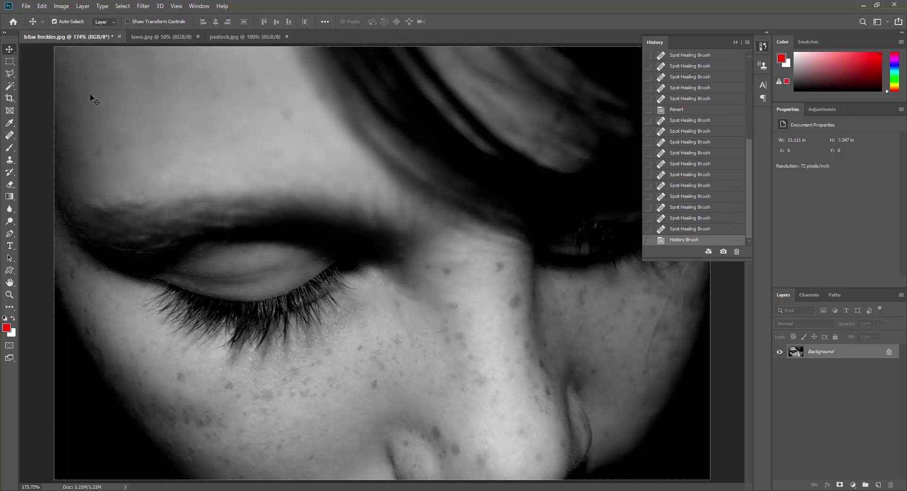
Step: Enlarge the Spot Healing Brush to 90 and paint over the closed eye and its lashes
left_click(10, 136)
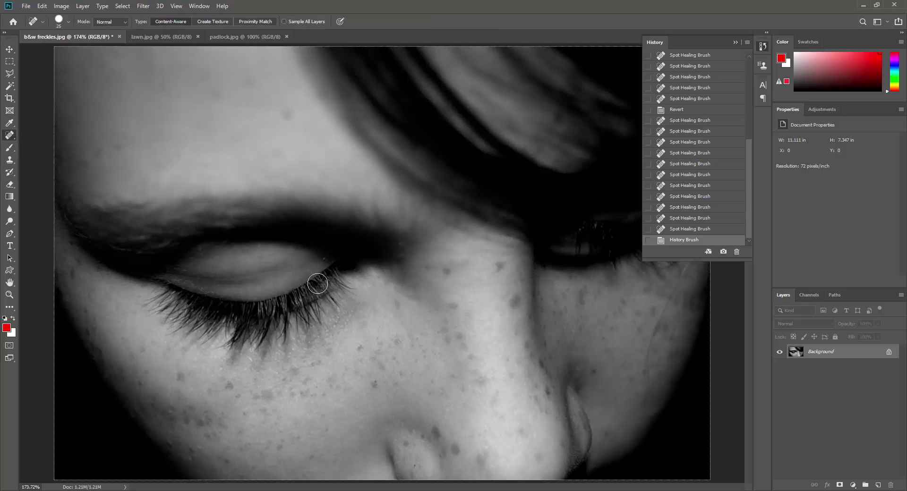
key("bracketright")
key("bracketright")
key("bracketright")
key("bracketright")
key("bracketright")
key("bracketright")
key("bracketright")
mouse_move(159, 298)
left_mouse_down()
mouse_move(324, 322)
mouse_move(378, 272)
mouse_move(242, 299)
mouse_move(167, 275)
left_mouse_up()
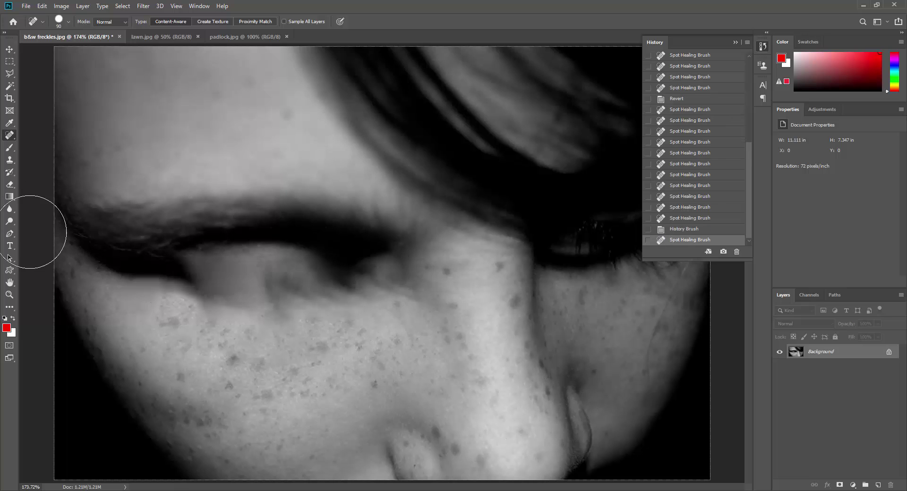
Step: Paint the original eye and lashes back with the History Brush, and hide the history list
left_click(9, 171)
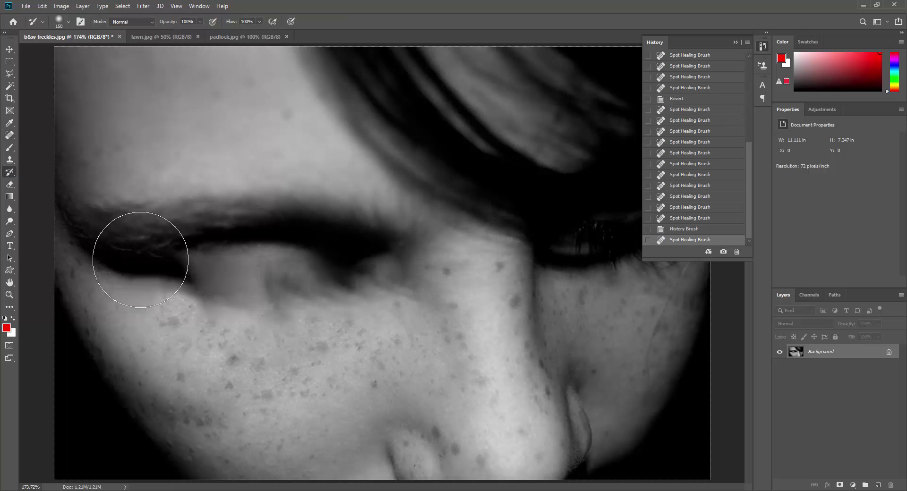
mouse_move(142, 257)
left_mouse_down()
mouse_move(342, 293)
mouse_move(381, 264)
mouse_move(276, 260)
mouse_move(317, 281)
mouse_move(191, 281)
mouse_move(208, 235)
mouse_move(365, 253)
mouse_move(204, 251)
mouse_move(181, 271)
mouse_move(234, 285)
mouse_move(317, 242)
left_mouse_up()
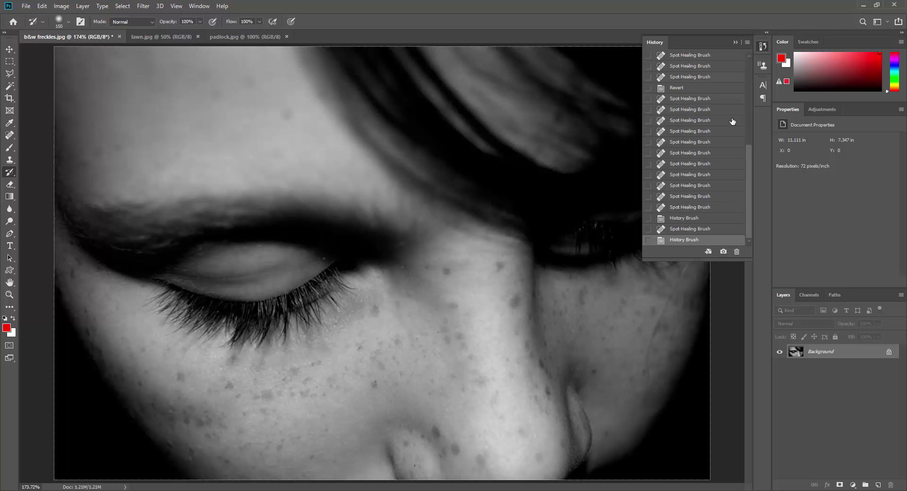
left_click(762, 46)
Step: In lawn.jpg, use the Patch Tool to replace the brown grass mid-trail with green grass from beside it, and deselect
left_click(168, 36)
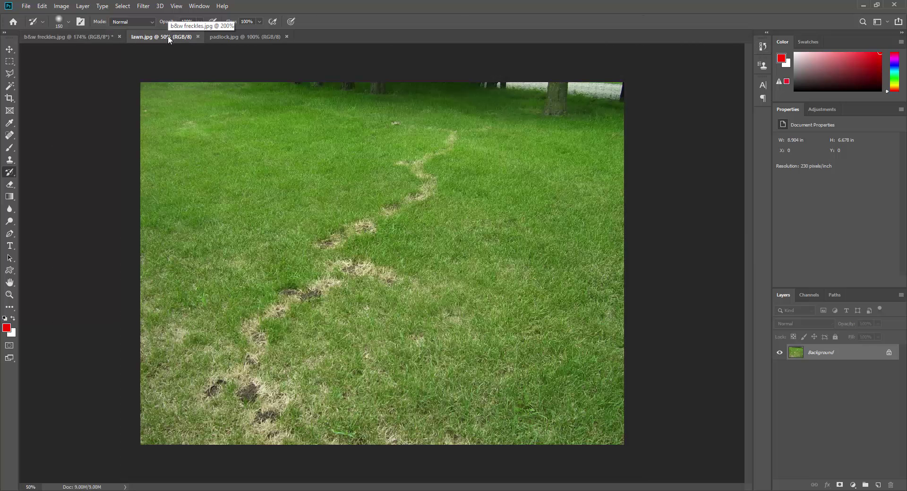
left_click(11, 135)
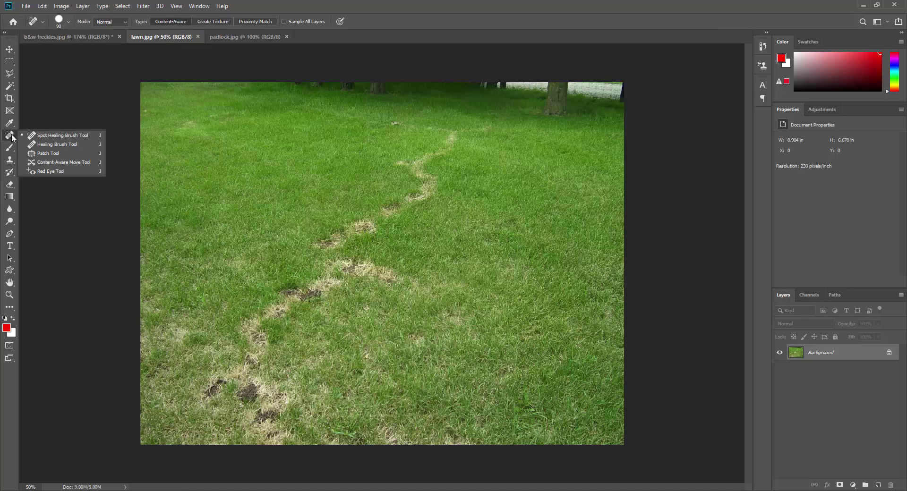
left_click(53, 154)
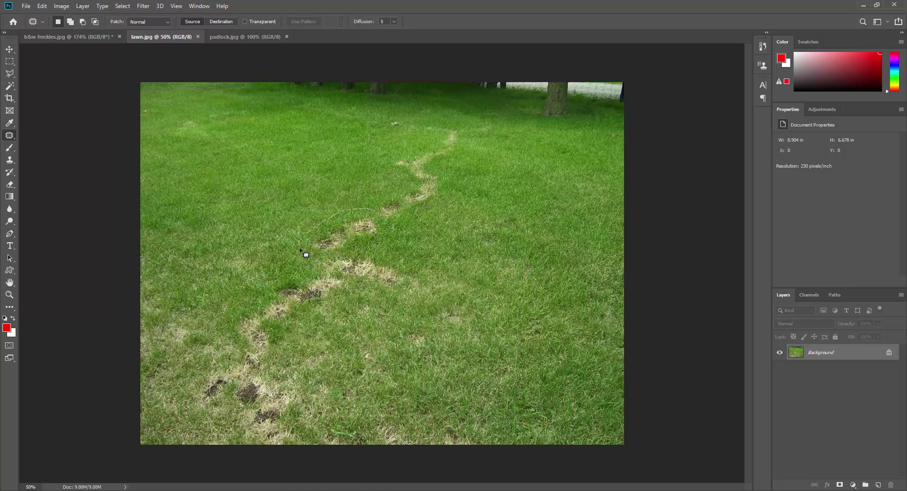
left_click_drag(323, 255, 359, 250)
left_click_drag(382, 219, 381, 218)
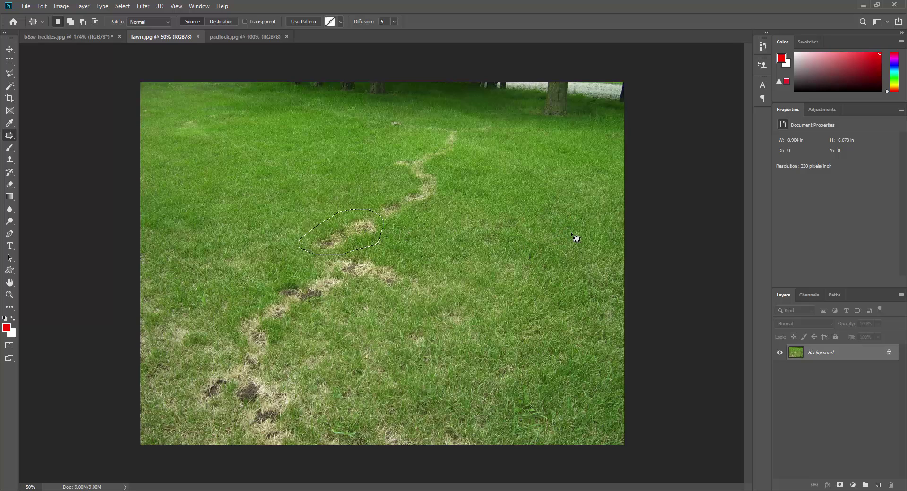
left_click_drag(354, 235, 552, 234)
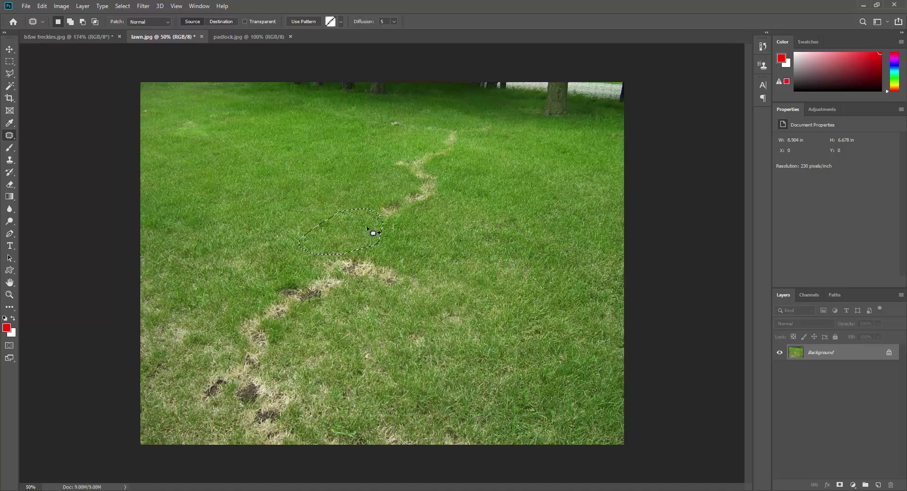
key("ctrl+d")
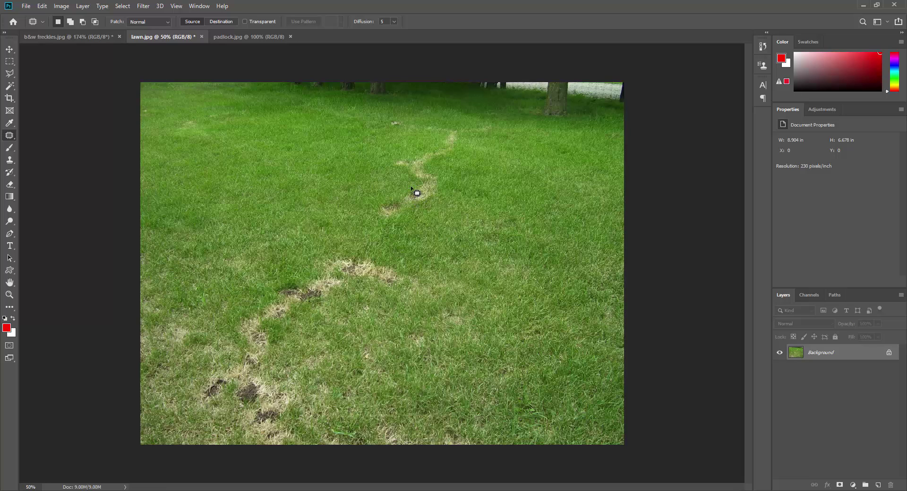
Step: Patch the adjoining brown section further up the trail with green grass from beside it, and deselect
mouse_move(411, 187)
left_mouse_down()
mouse_move(375, 195)
mouse_move(374, 214)
left_mouse_up()
left_click_drag(405, 189, 535, 203)
left_click_drag(545, 201, 545, 202)
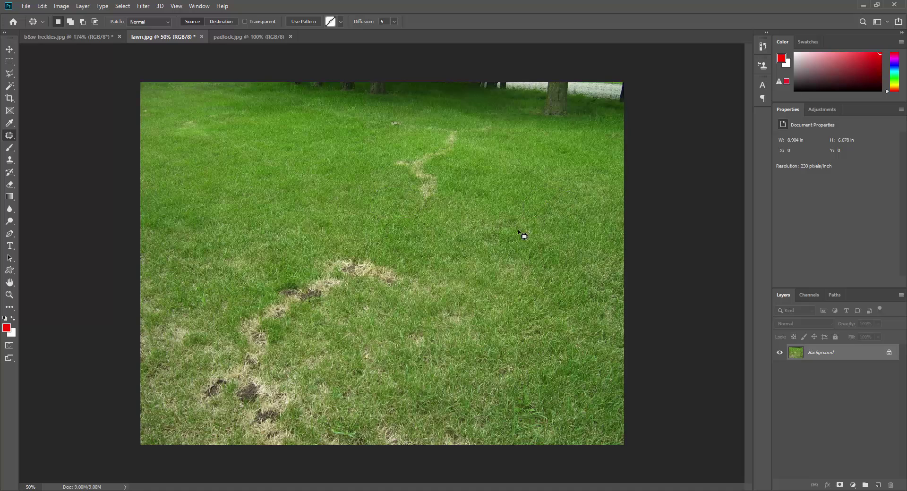
key("ctrl+d")
Step: Try patching the curved brown section of the upper trail, and paint it back with the History Brush
mouse_move(449, 191)
left_mouse_down()
mouse_move(543, 186)
mouse_move(559, 192)
mouse_move(555, 201)
left_mouse_up()
key("ctrl+d")
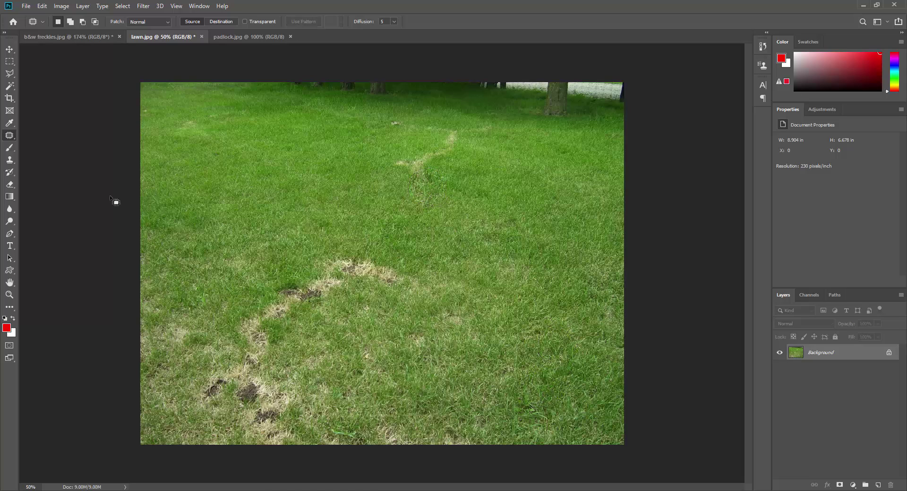
left_click(9, 172)
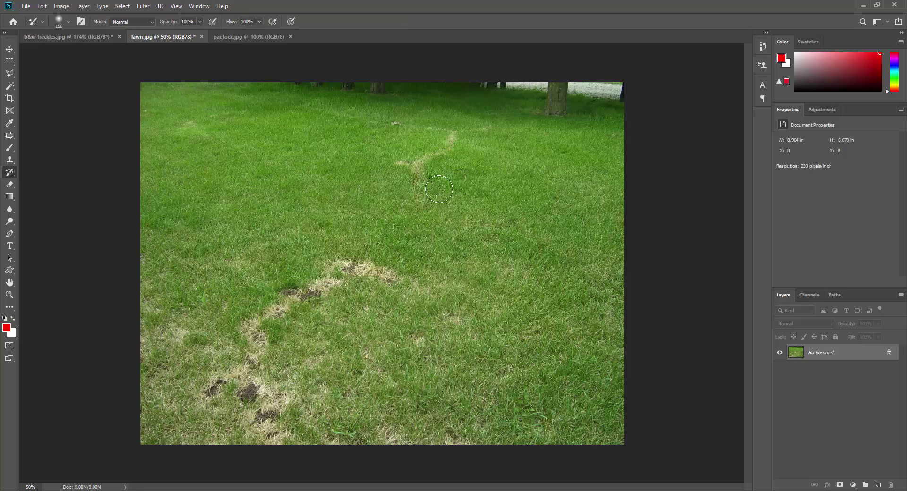
mouse_move(438, 189)
left_mouse_down()
mouse_move(411, 181)
mouse_move(428, 191)
mouse_move(399, 196)
mouse_move(416, 187)
left_mouse_up()
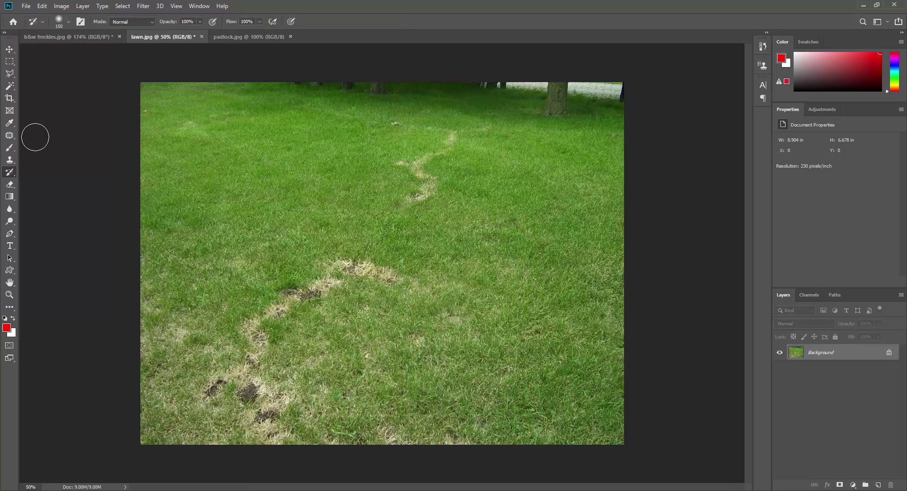
Step: Patch the curved brown section of the upper trail with green grass from the lawn's opposite side, and deselect
left_click(9, 135)
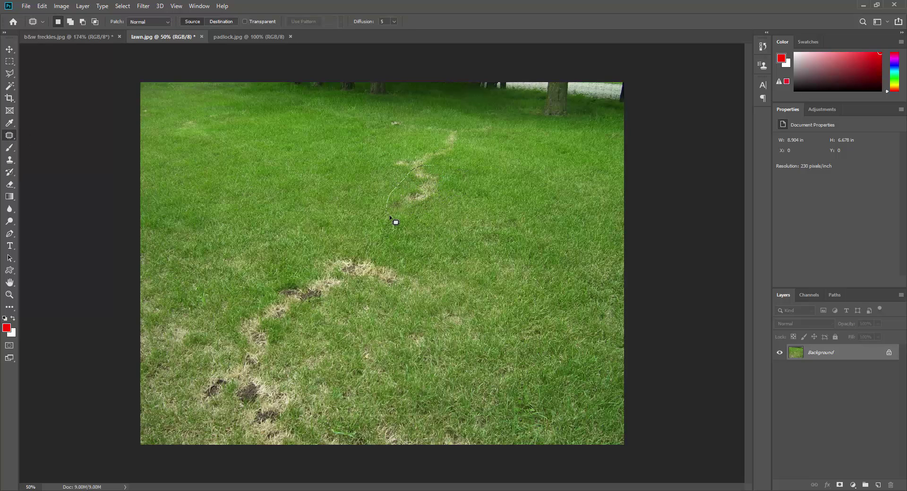
mouse_move(451, 182)
left_mouse_down()
mouse_move(435, 166)
mouse_move(541, 185)
mouse_move(338, 164)
mouse_move(234, 180)
left_mouse_up()
key("ctrl+d")
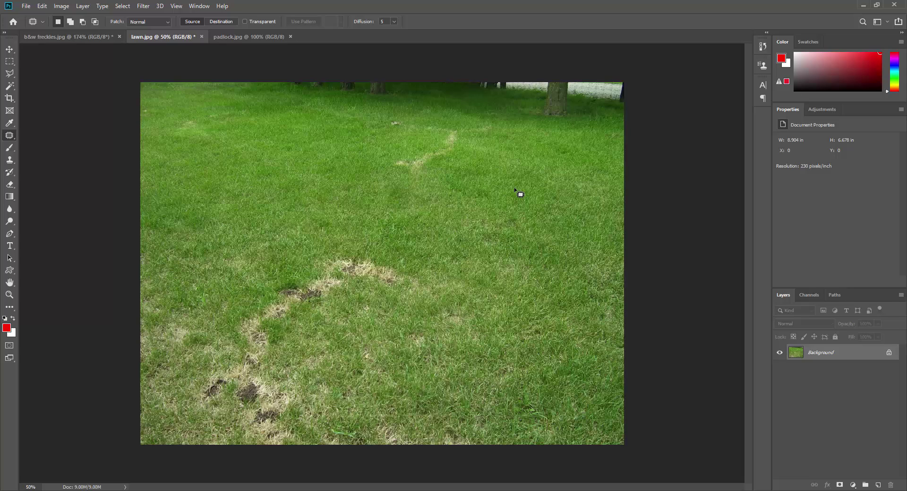
Step: Bring up padlock.jpg fitted to the window, and set up the Clone Stamp Tool with a 40 px brush
left_click(253, 36)
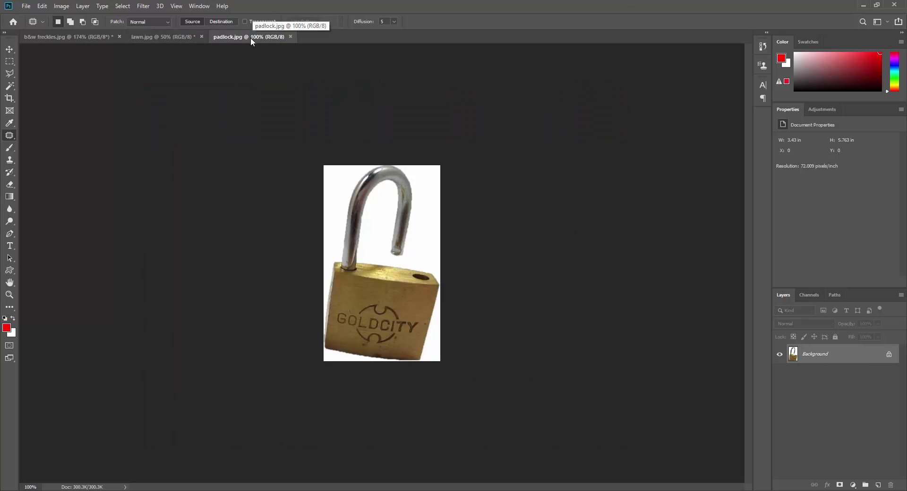
key("ctrl+0")
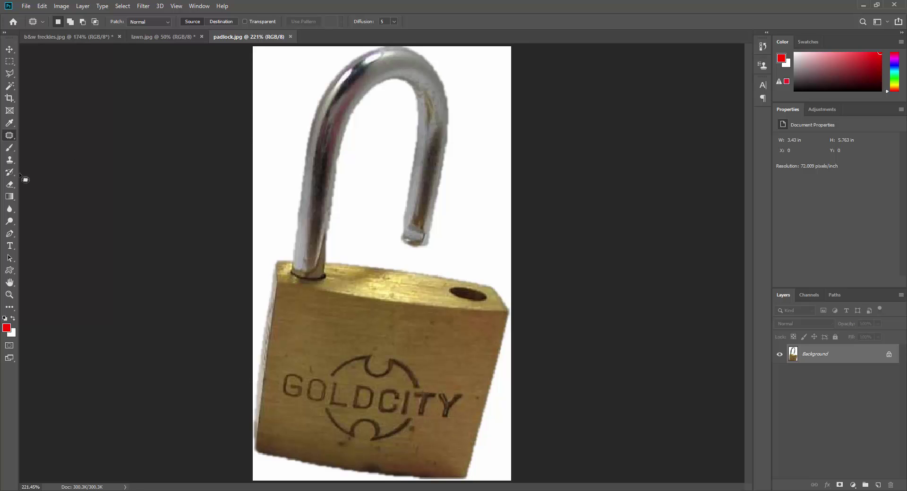
left_click(11, 163)
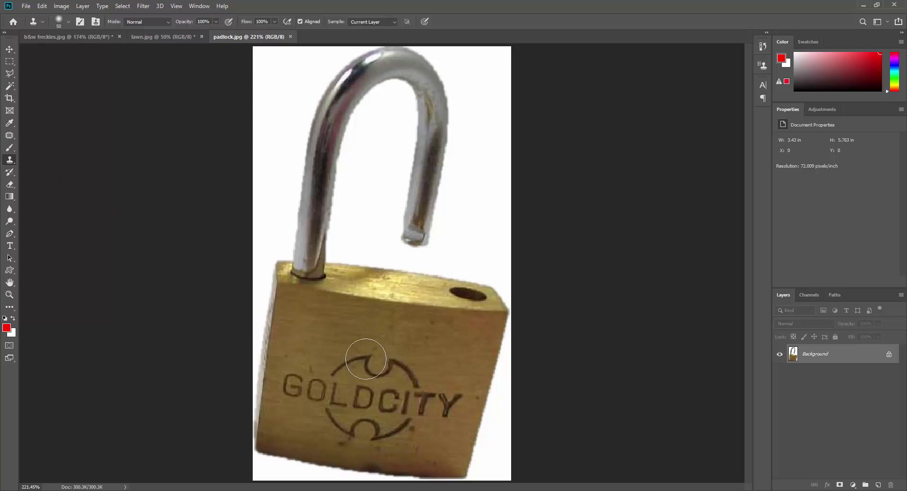
key("bracketleft")
key("bracketleft")
key("bracketright")
left_click(67, 21)
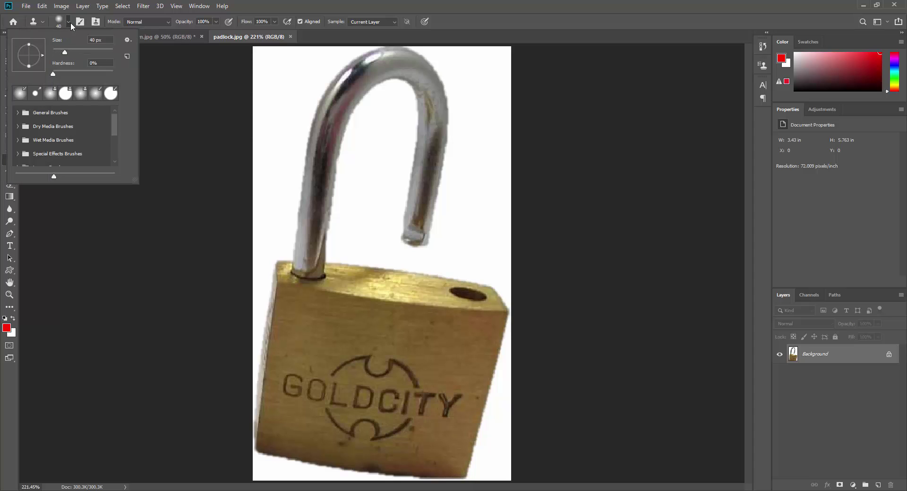
left_click(69, 22)
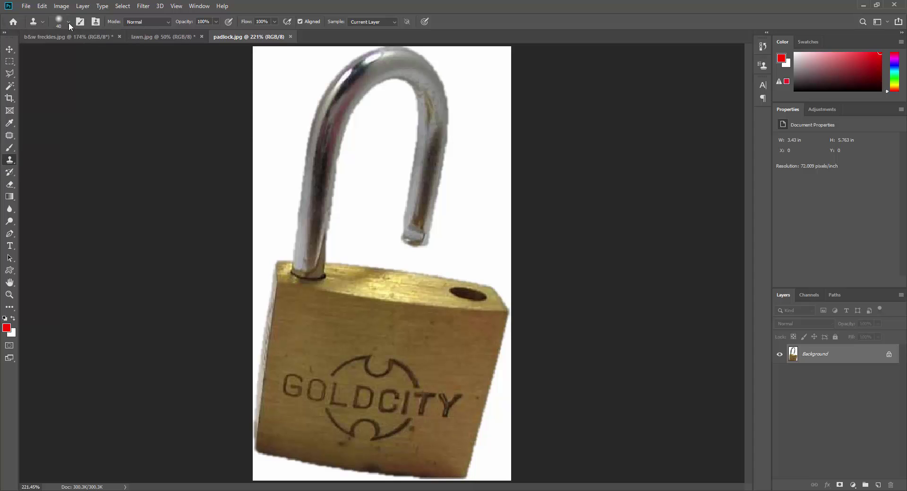
Step: Clone clean brass from the upper part of the padlock's face over the engraved letters G, O and L
left_click(312, 325, "alt")
mouse_move(294, 380)
left_mouse_down()
mouse_move(305, 390)
mouse_move(307, 373)
mouse_move(316, 392)
mouse_move(323, 385)
mouse_move(340, 394)
mouse_move(325, 377)
mouse_move(332, 388)
left_mouse_up()
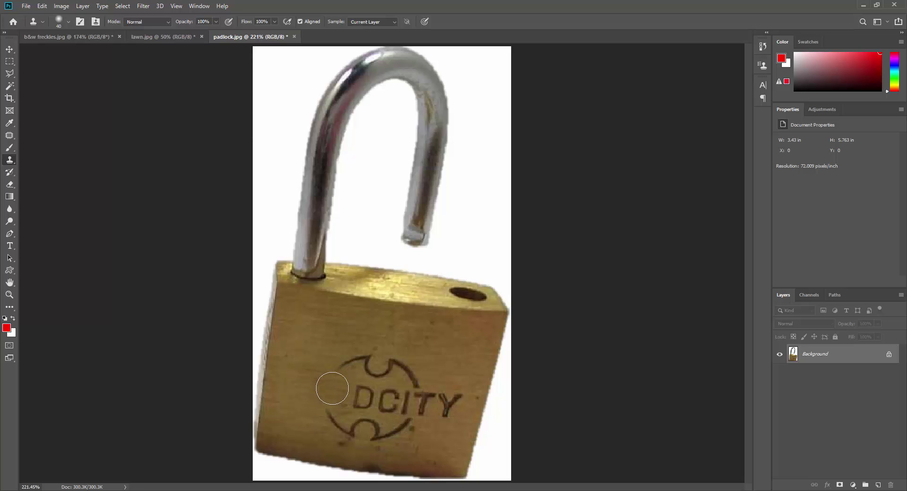
mouse_move(333, 336)
left_mouse_down()
mouse_move(441, 349)
mouse_move(402, 347)
mouse_move(413, 386)
mouse_move(358, 407)
mouse_move(440, 411)
mouse_move(402, 382)
left_mouse_up()
key("ctrl+z")
key("ctrl+z")
key("ctrl+z")
Step: Try cloning brass over the emblem's upper left arc and across the face above it, and paint the bright patch back with a smaller History Brush
left_click(336, 350, "alt")
mouse_move(331, 373)
left_mouse_down()
mouse_move(362, 362)
mouse_move(380, 334)
mouse_move(412, 330)
left_mouse_up()
left_click(8, 174)
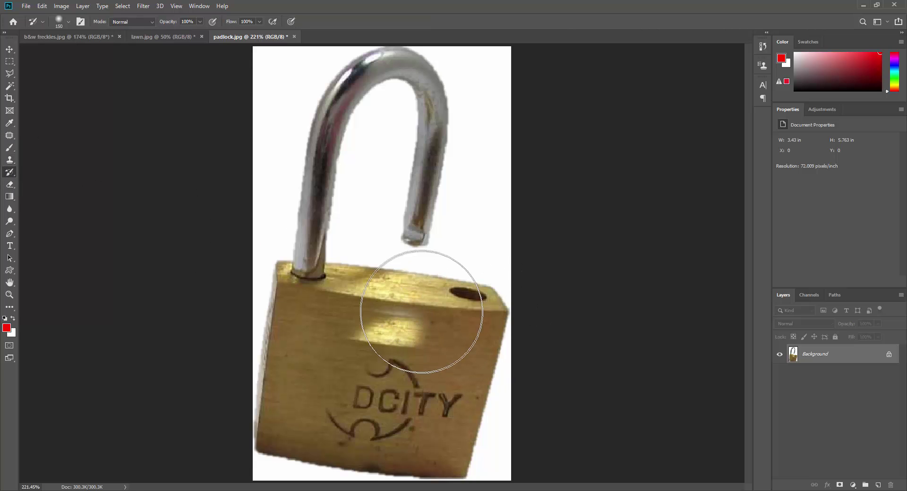
key("bracketleft")
key("bracketleft")
key("bracketleft")
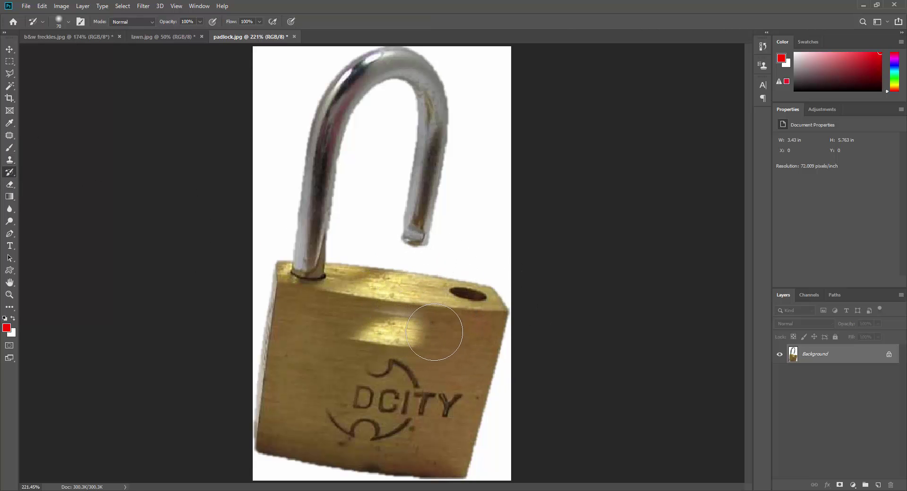
mouse_move(439, 312)
left_mouse_down()
mouse_move(395, 307)
mouse_move(348, 328)
mouse_move(390, 323)
left_mouse_up()
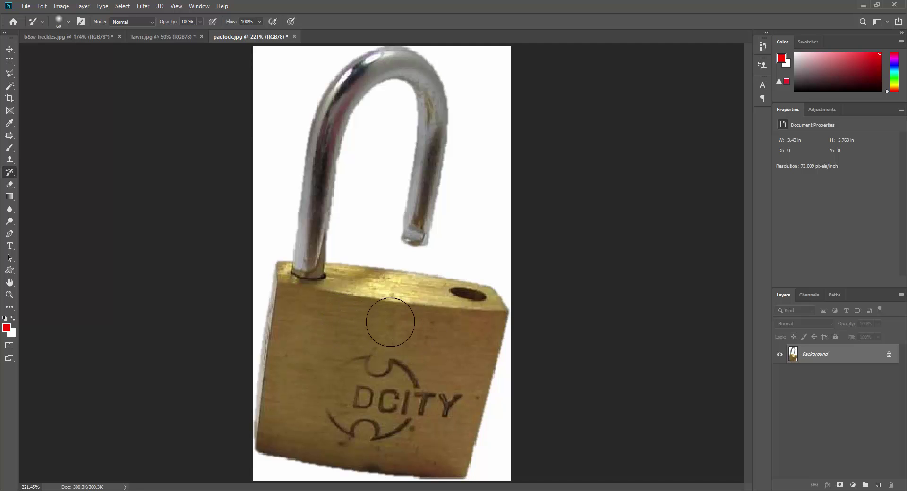
Step: Clone clean brass from above the emblem over its upper left arc and the letter D with the Clone Stamp Tool
left_click(11, 162)
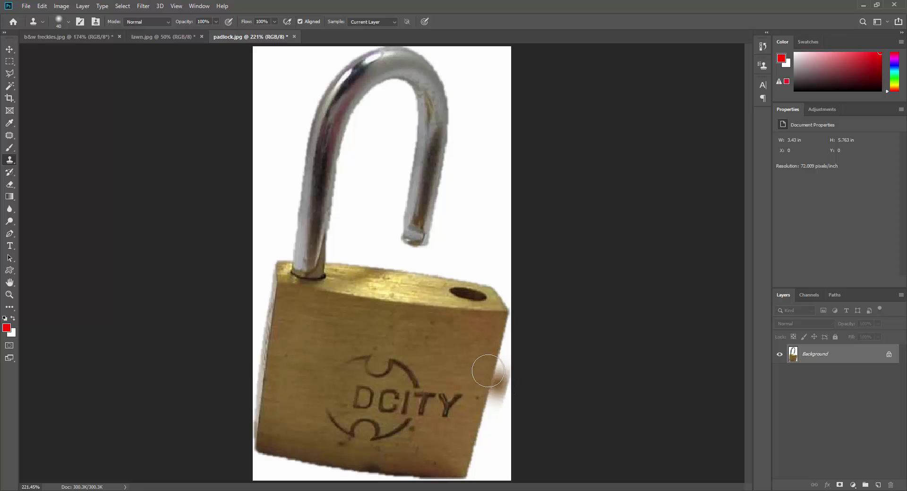
left_click(428, 339, "alt")
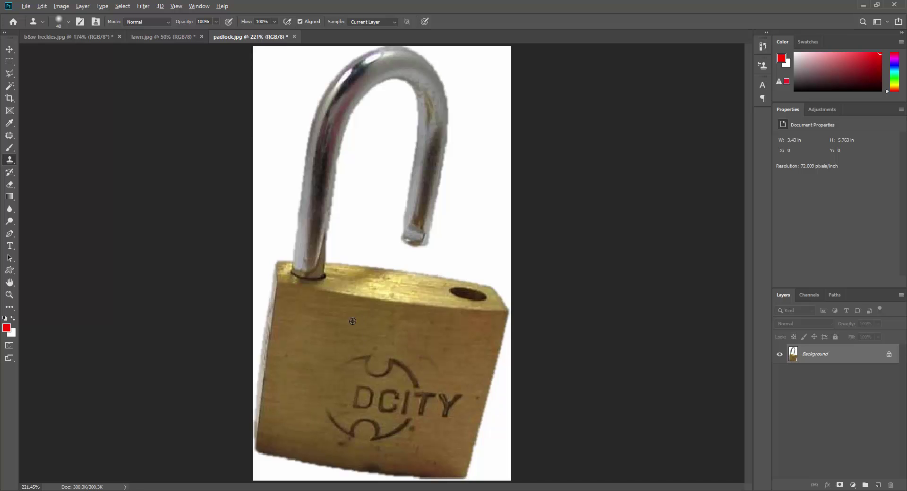
left_click(370, 329, "alt")
mouse_move(367, 361)
left_mouse_down()
mouse_move(350, 362)
mouse_move(367, 360)
left_mouse_up()
mouse_move(367, 365)
left_mouse_down()
mouse_move(334, 399)
mouse_move(376, 391)
mouse_move(367, 399)
mouse_move(377, 400)
mouse_move(349, 395)
left_mouse_up()
Step: Clone nearby brass over the inner part of the emblem's upper right arc, and undo the extra stamp on the lettering
left_click(358, 352, "alt")
left_click(442, 348, "alt")
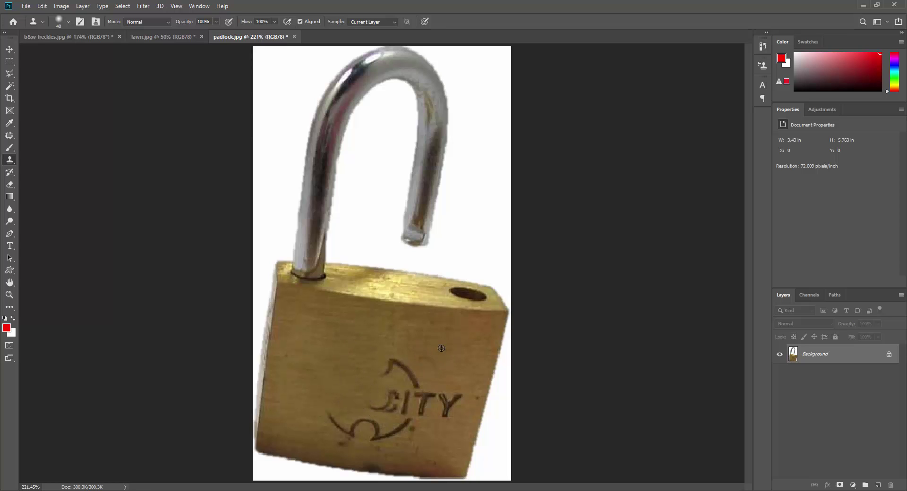
mouse_move(399, 349)
left_mouse_down()
mouse_move(385, 366)
mouse_move(365, 369)
left_mouse_up()
left_click(380, 340, "alt")
left_click(404, 426)
key("ctrl+z")
Step: Switch to the Spot Healing Brush Tool for the remaining engraving on the padlock
right_click(10, 136)
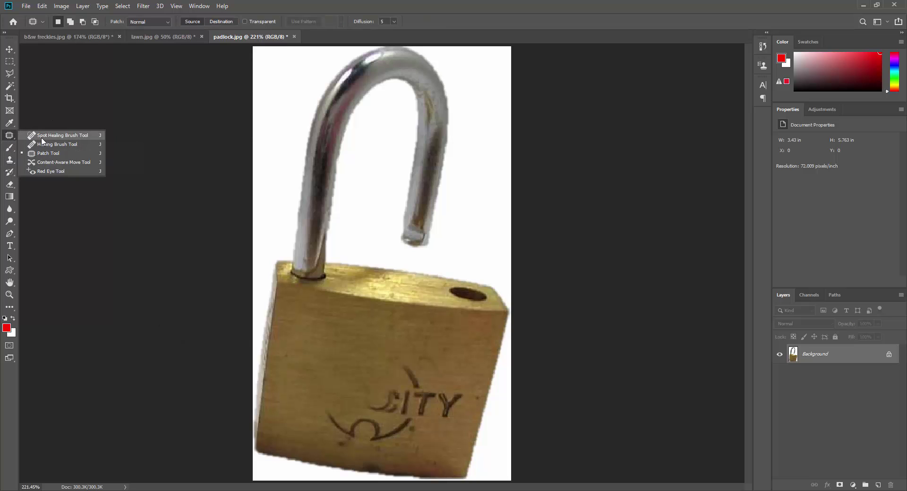
left_click(29, 136)
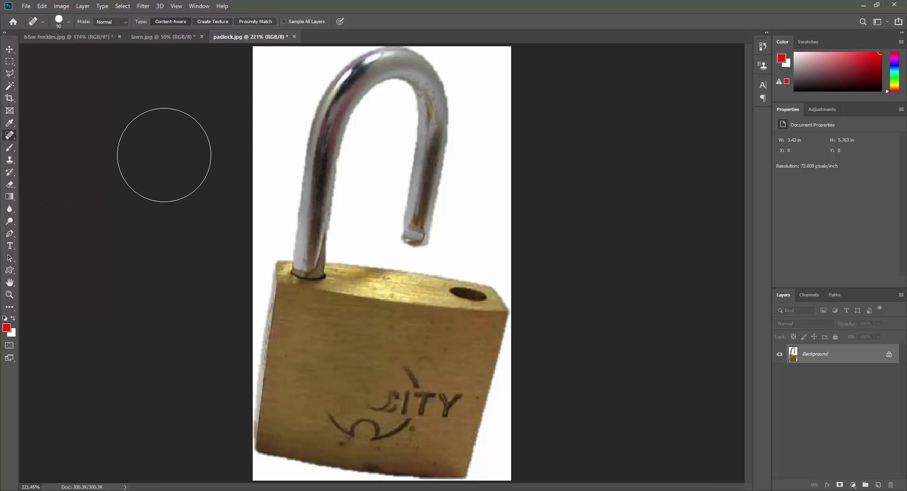